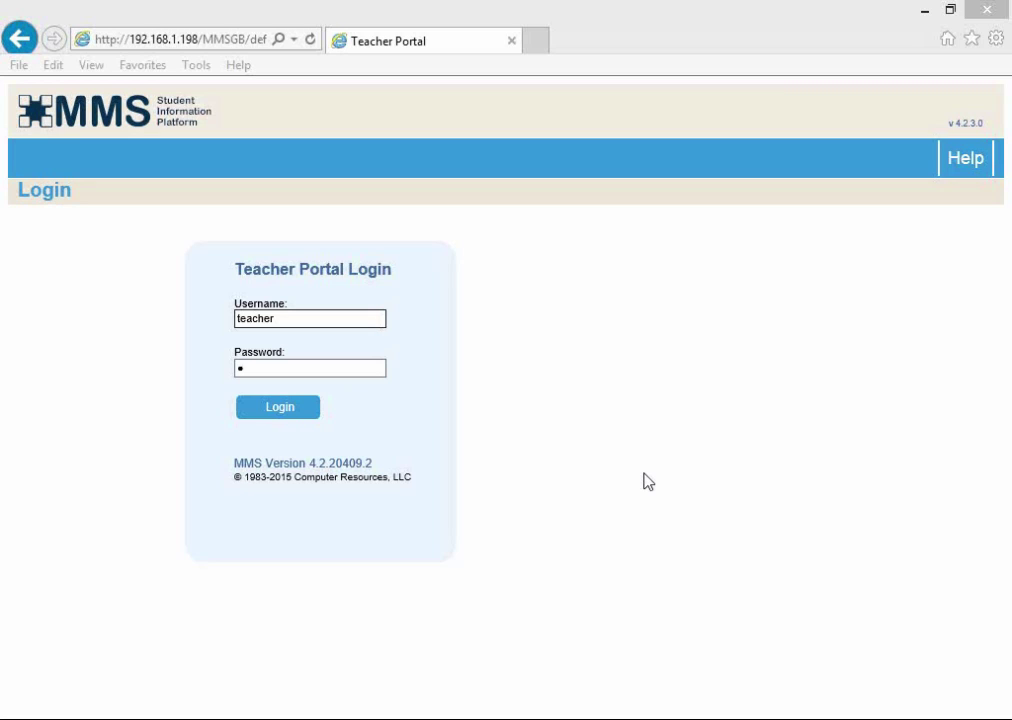
Log in to the Teacher Portal and open the Missing Assignments Summary report for the Geometry class
left_click(292, 419)
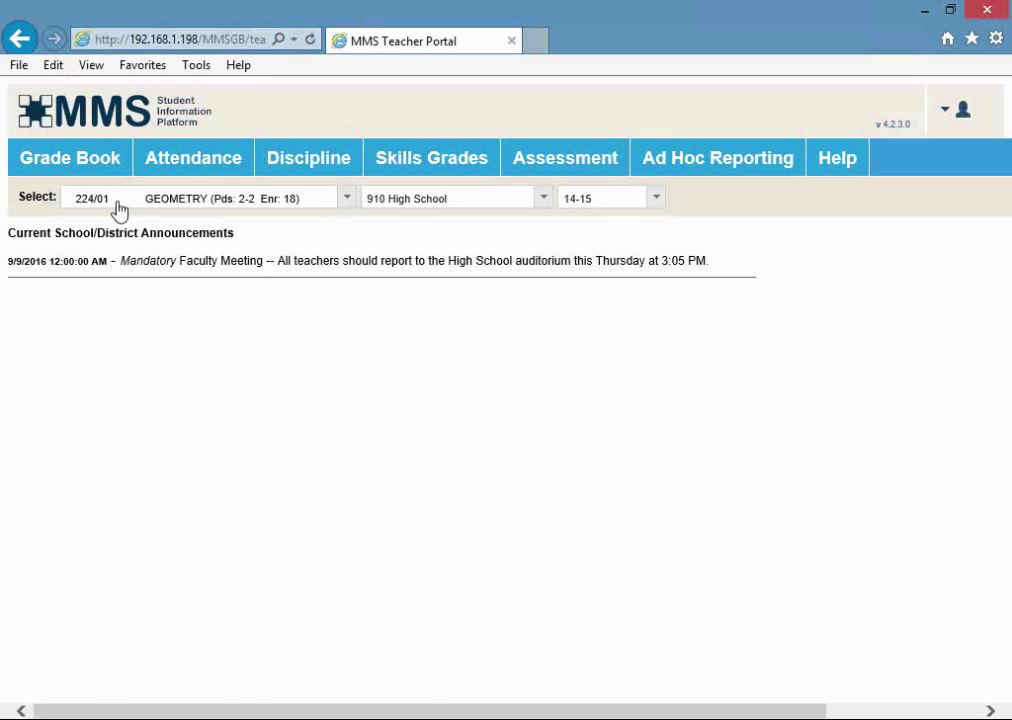
left_click(76, 165)
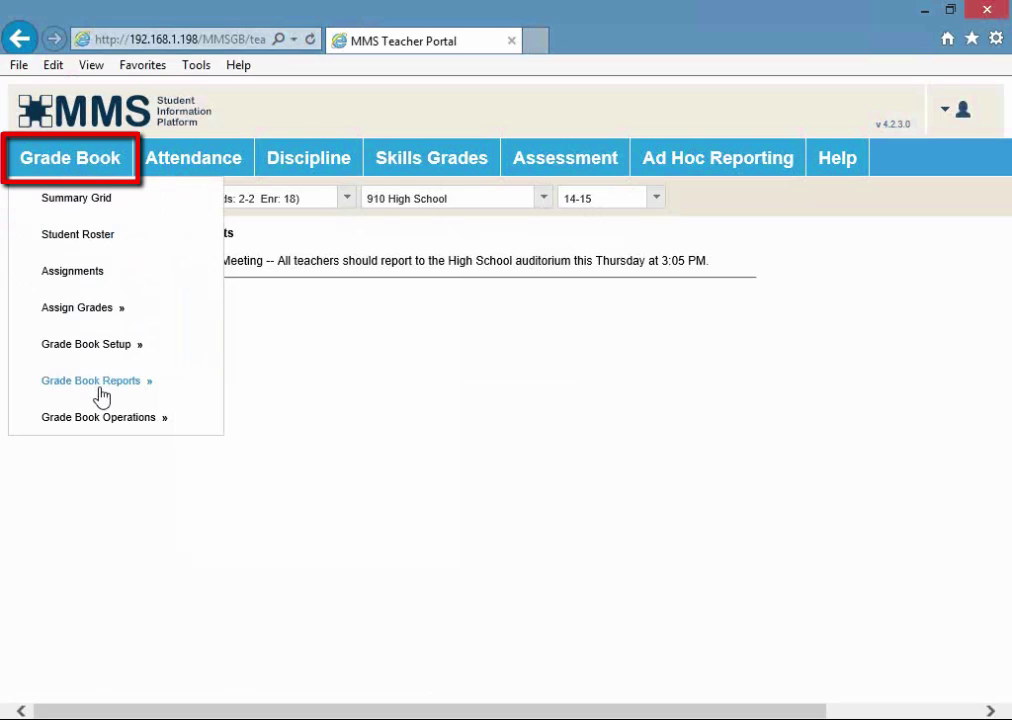
mouse_move(103, 392)
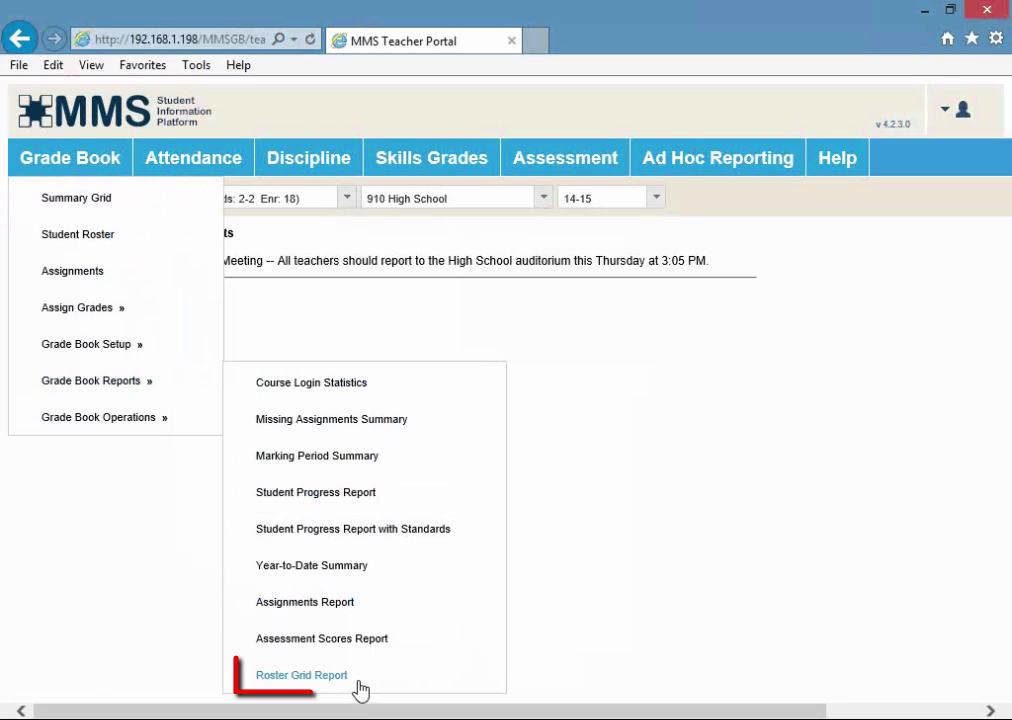
left_click(373, 421)
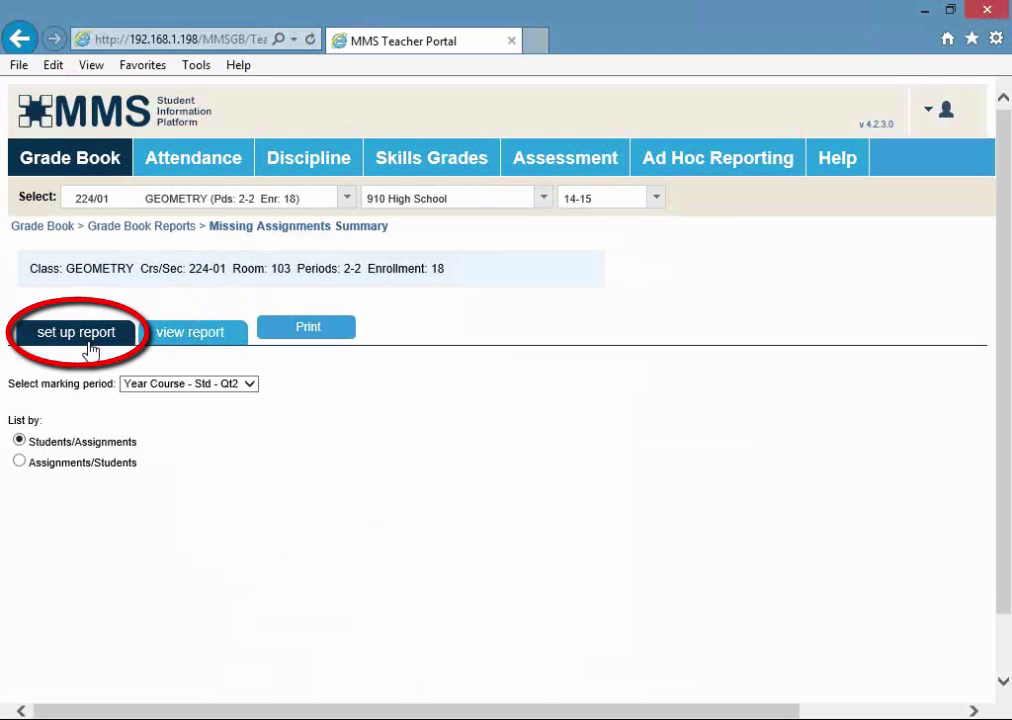
Generate the Missing Assignments Summary for Year Course - Std - Qt2 and show its available export formats
left_click(251, 389)
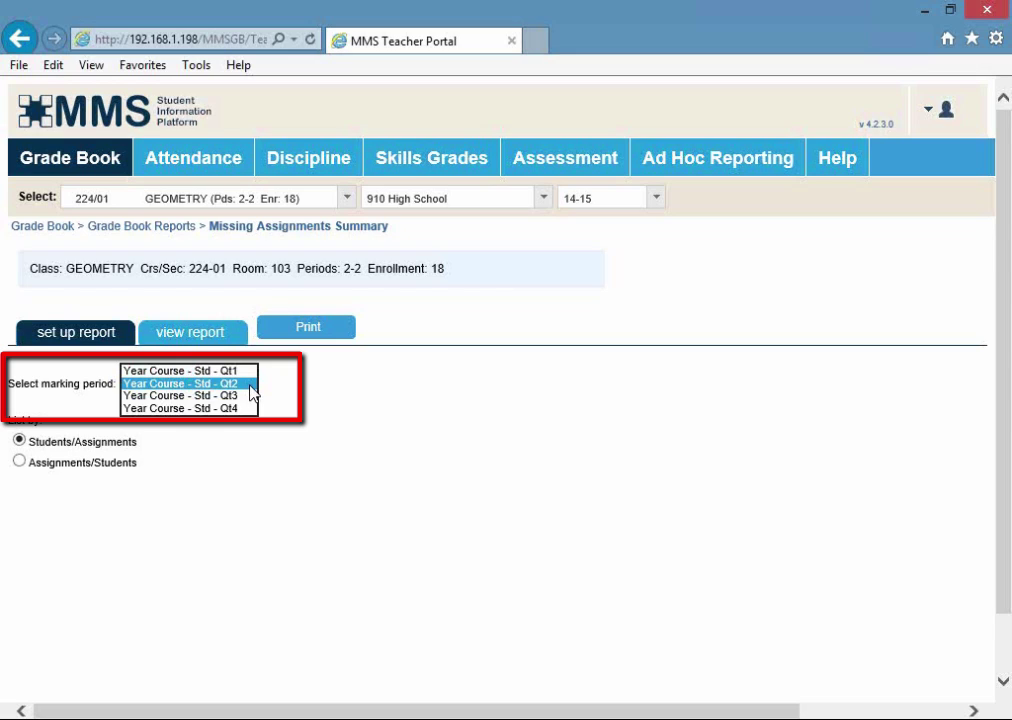
left_click(251, 384)
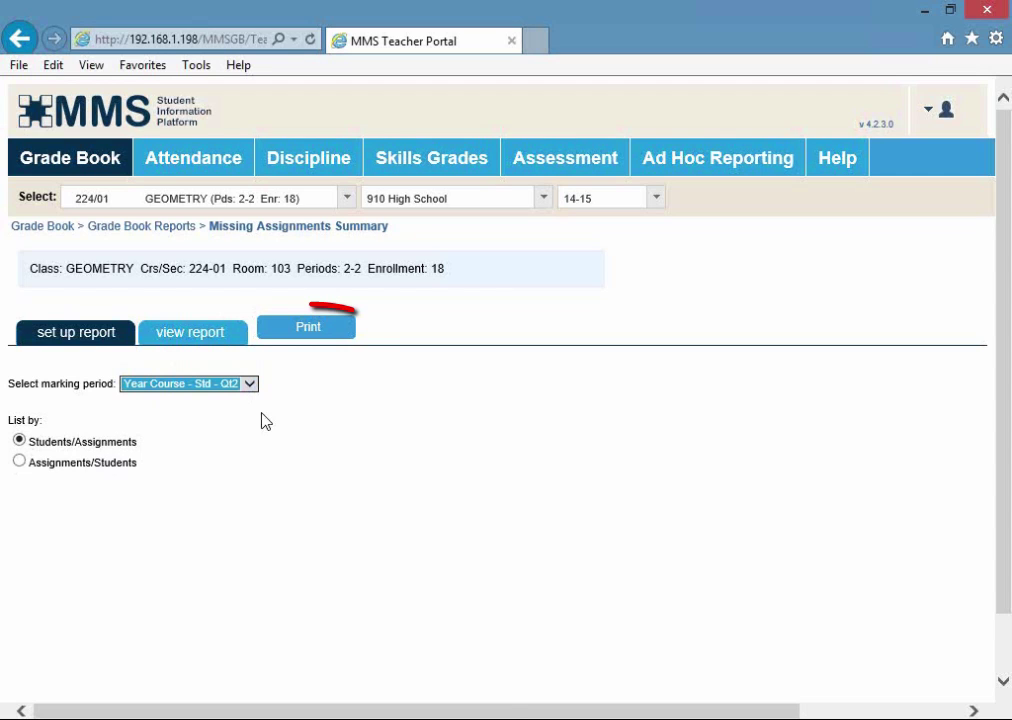
left_click(312, 332)
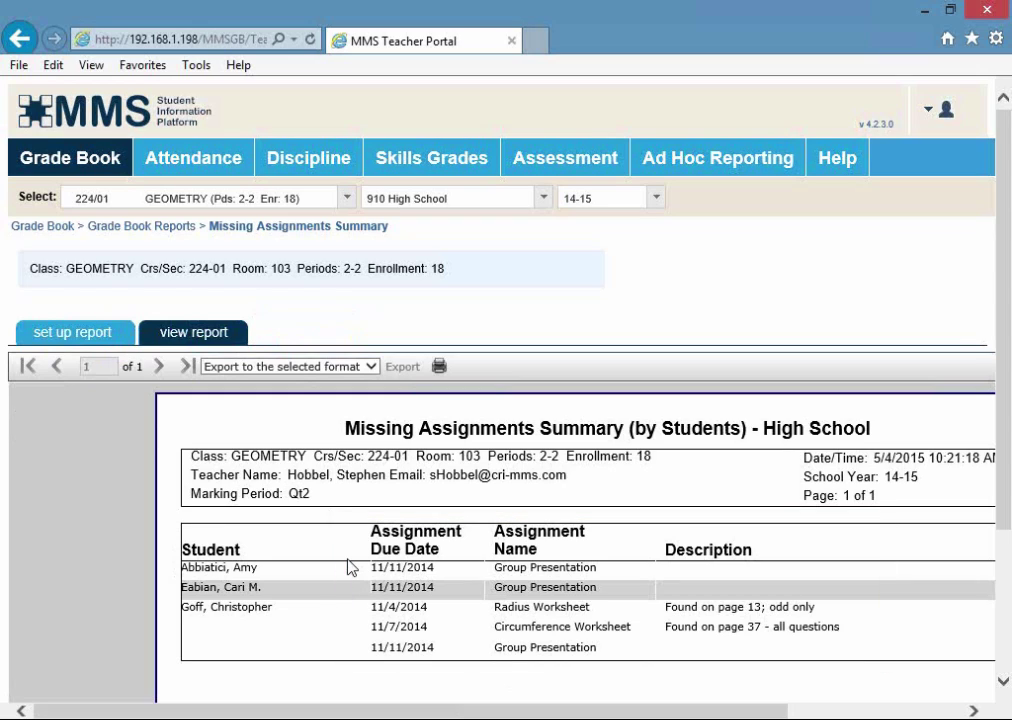
left_click(370, 367)
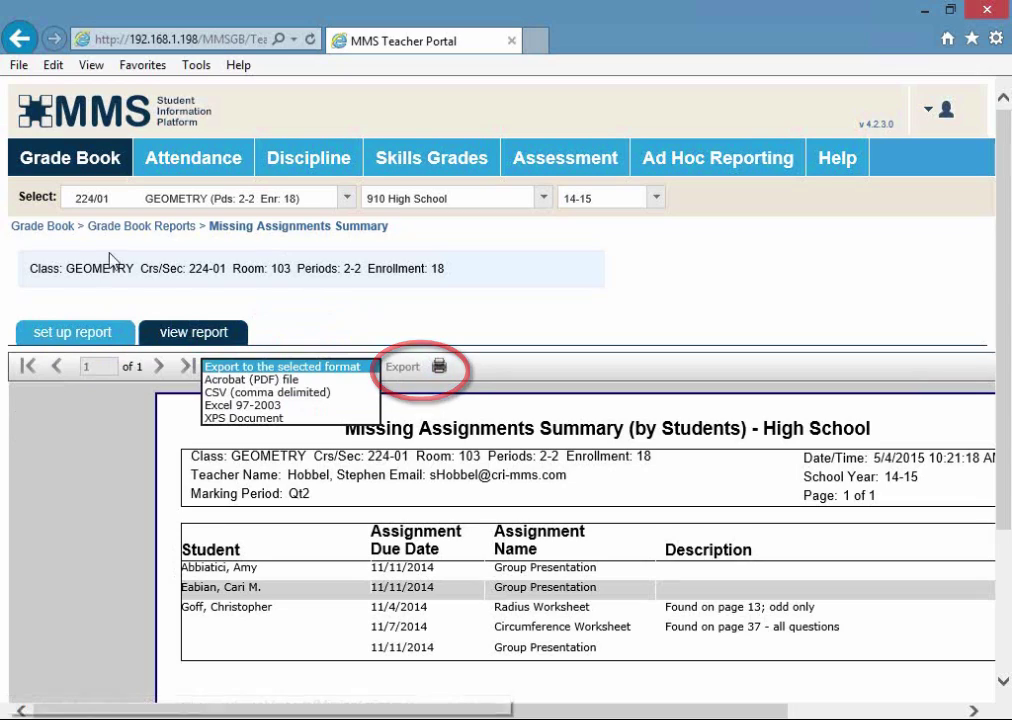
left_click(79, 338)
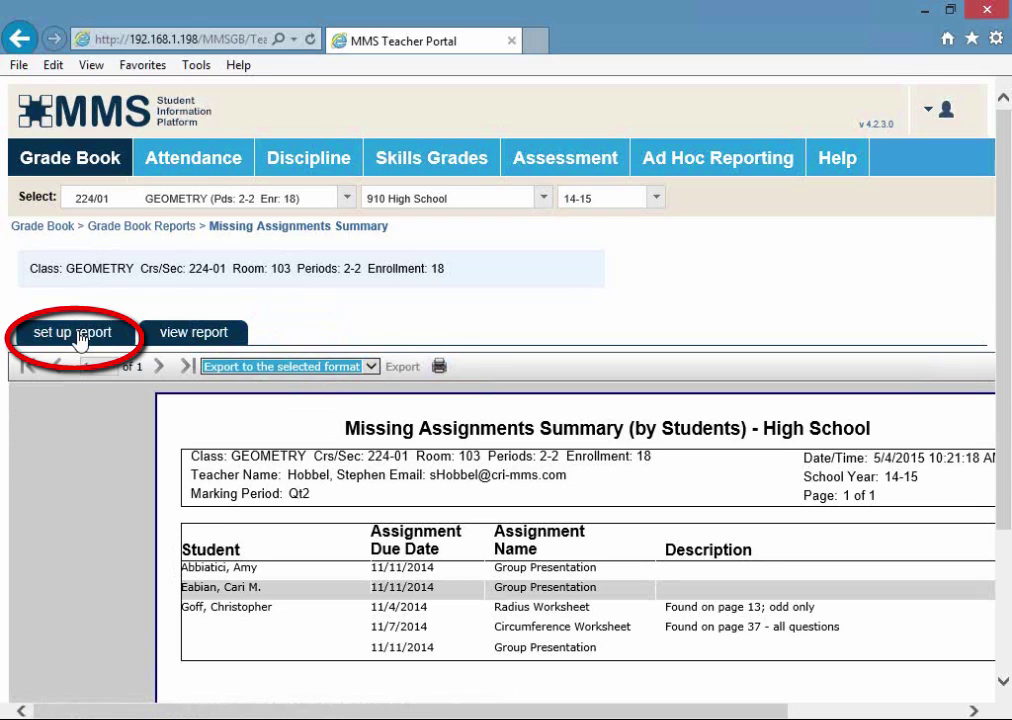
Return to the report setup and regenerate the Missing Assignments Summary listed by Assignments/Students
left_click(79, 338)
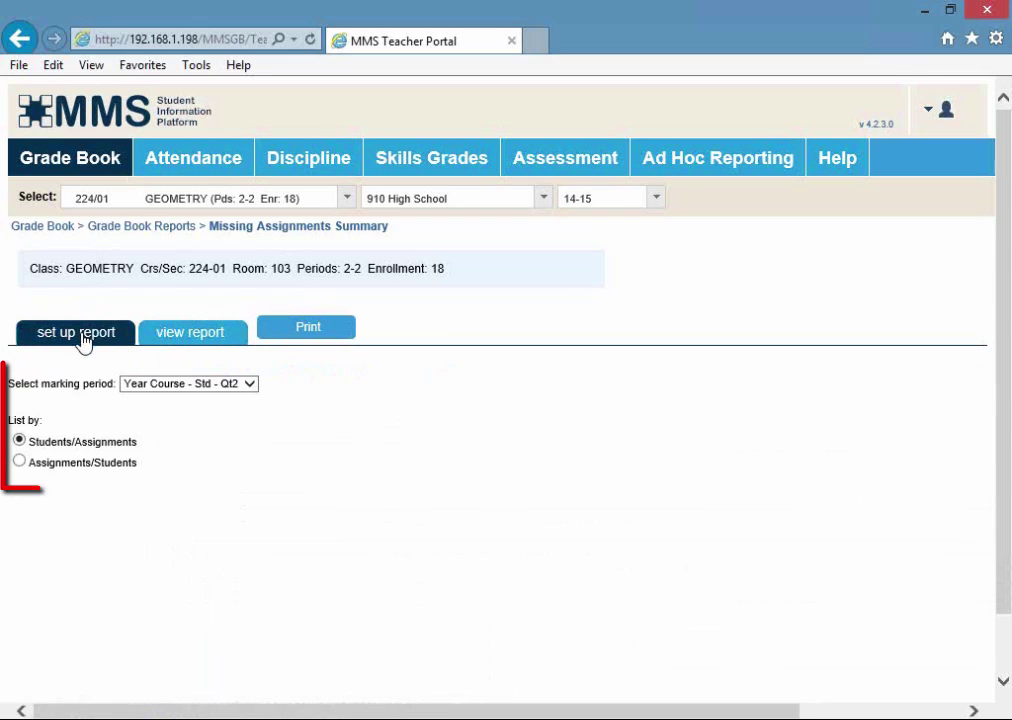
left_click(19, 462)
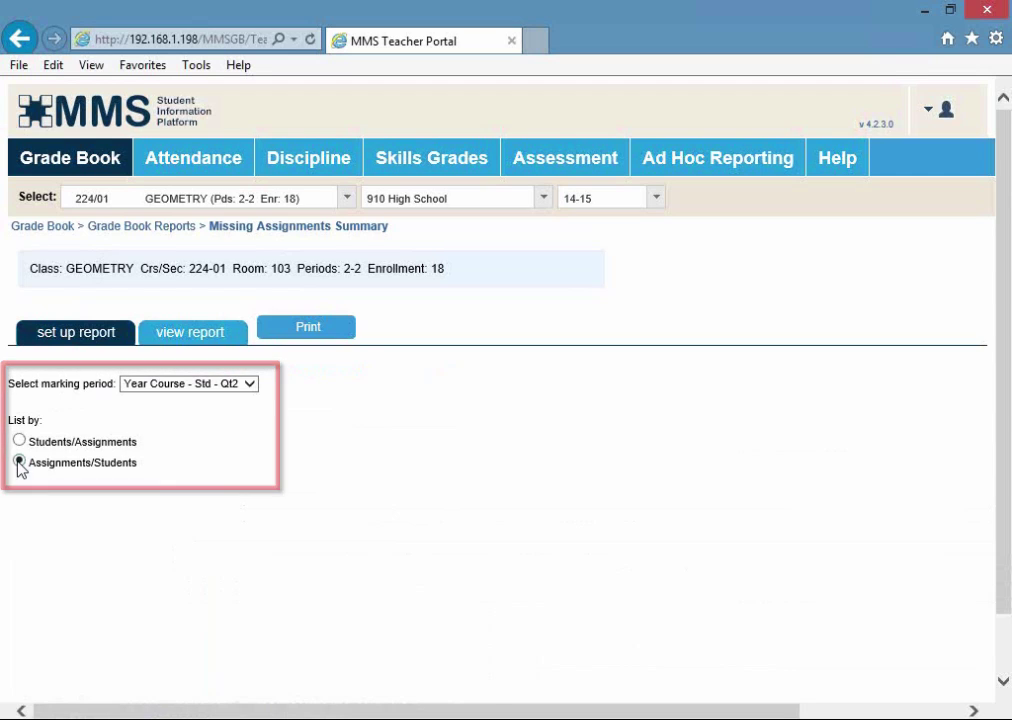
left_click(318, 333)
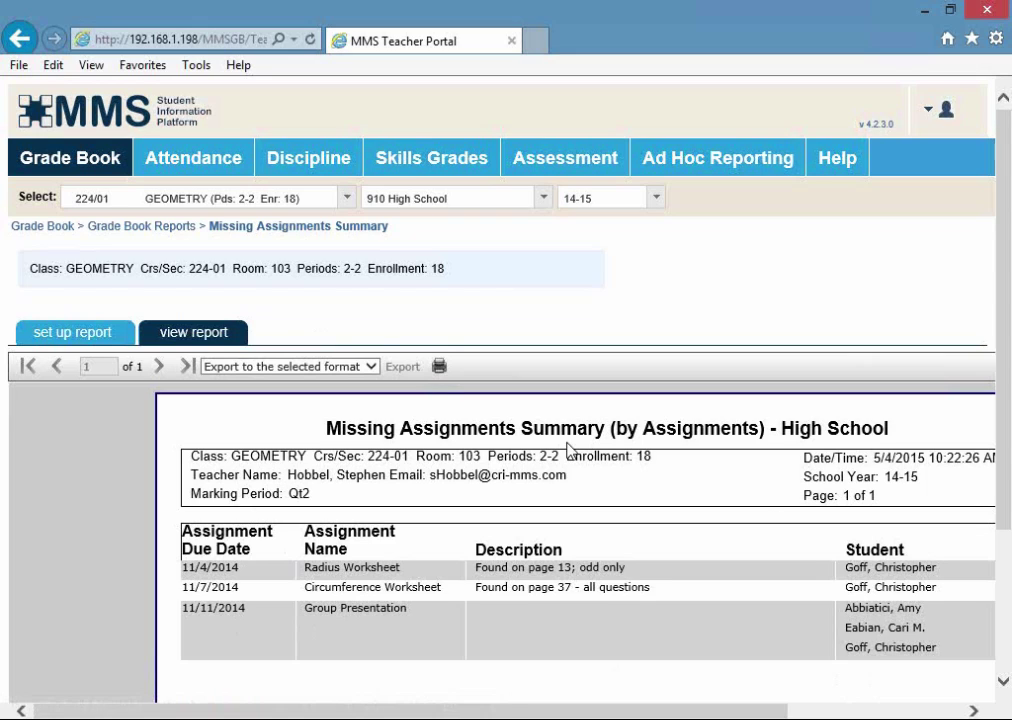
Open the Student Progress Report from the grade book reports
left_click(70, 163)
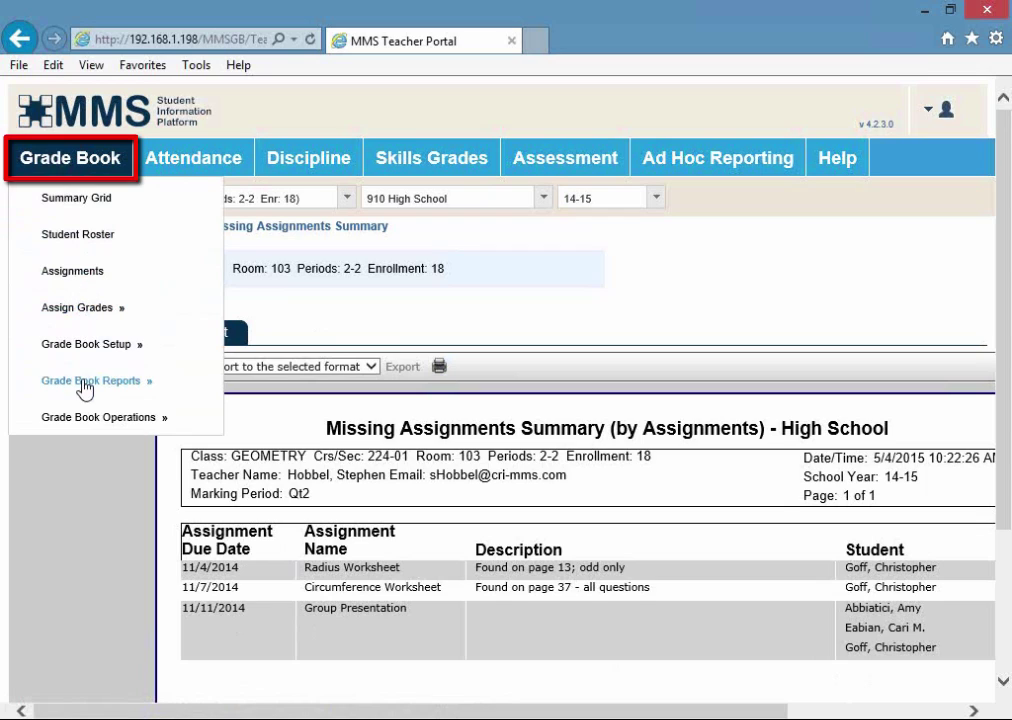
mouse_move(82, 388)
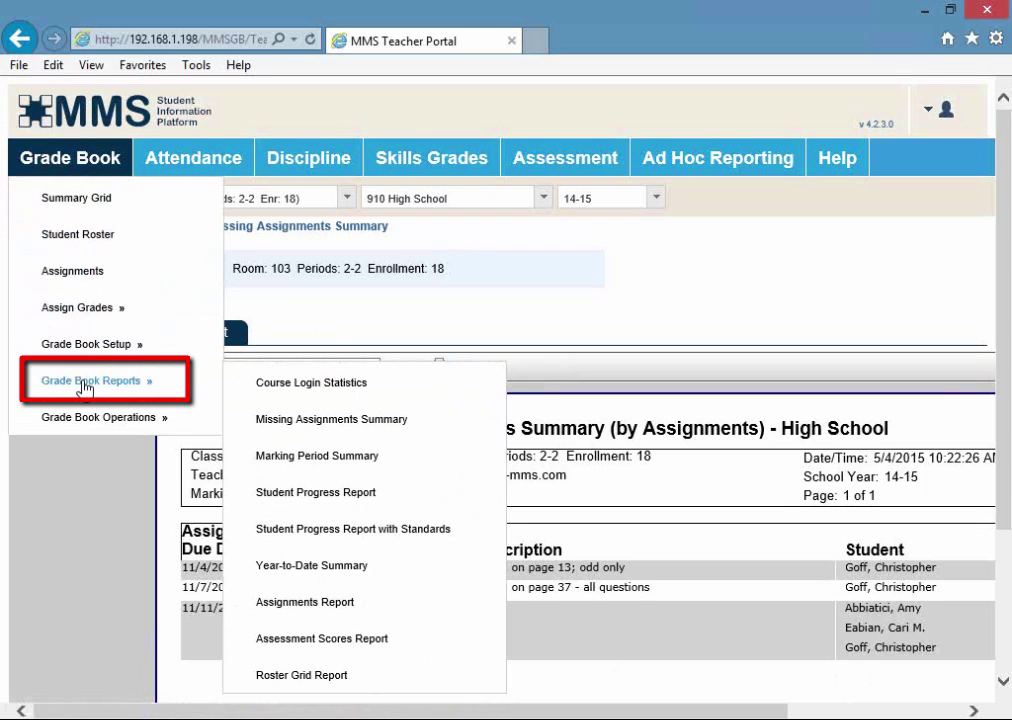
left_click(310, 498)
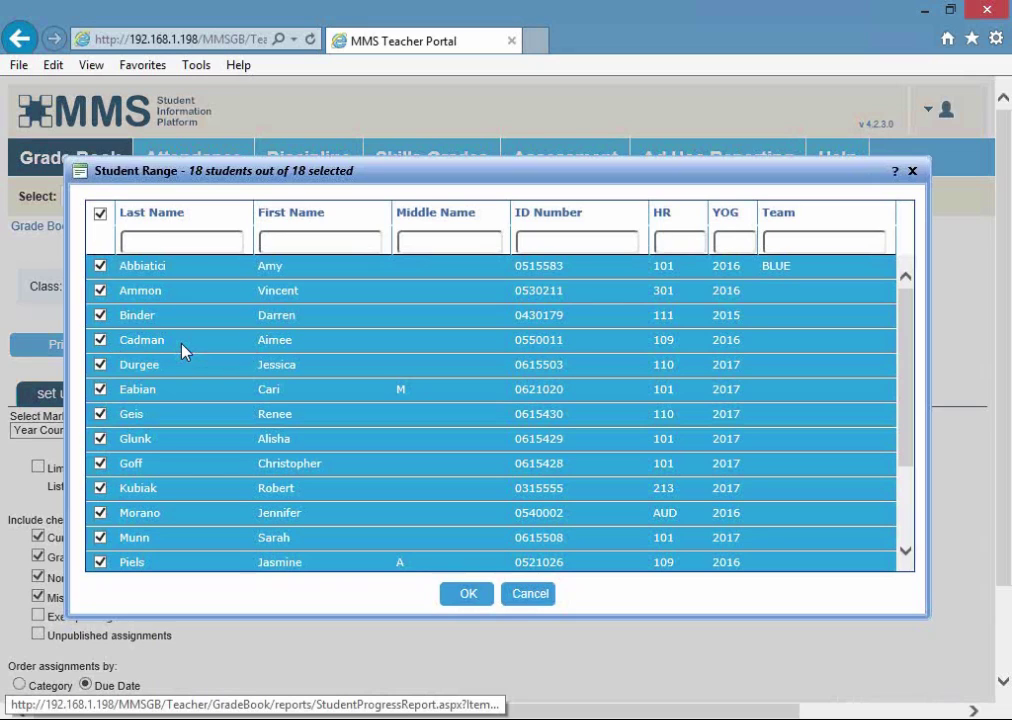
Sort the student range by YOG, accept it with all students selected, and keep Year Course - Std - Qt2 as marking period
left_click(100, 214)
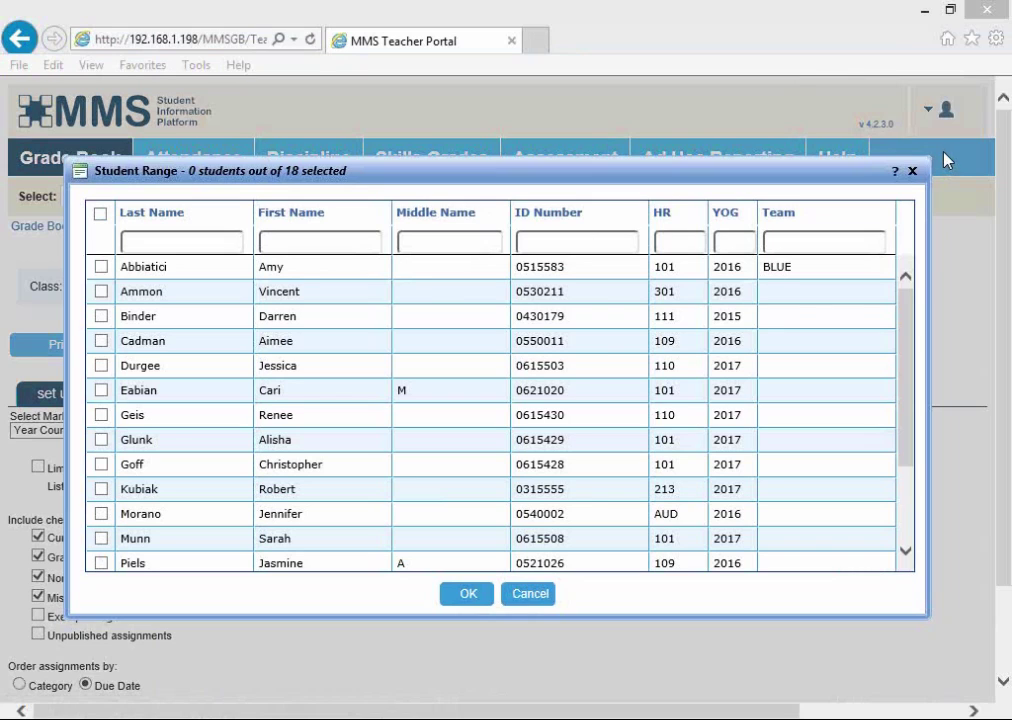
left_click(725, 213)
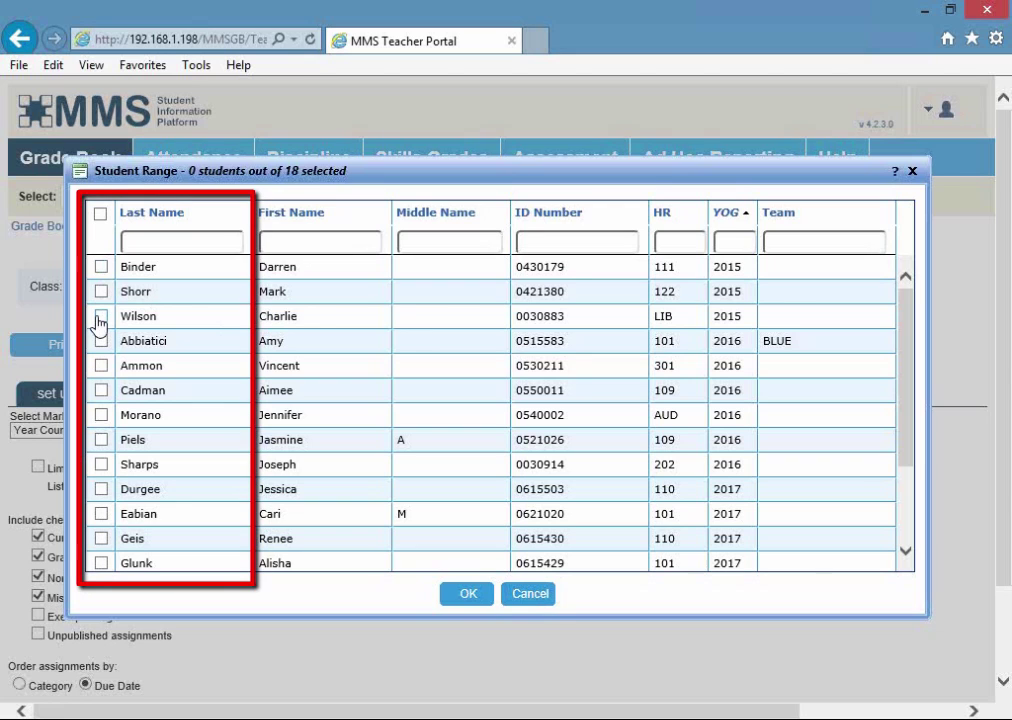
left_click(100, 214)
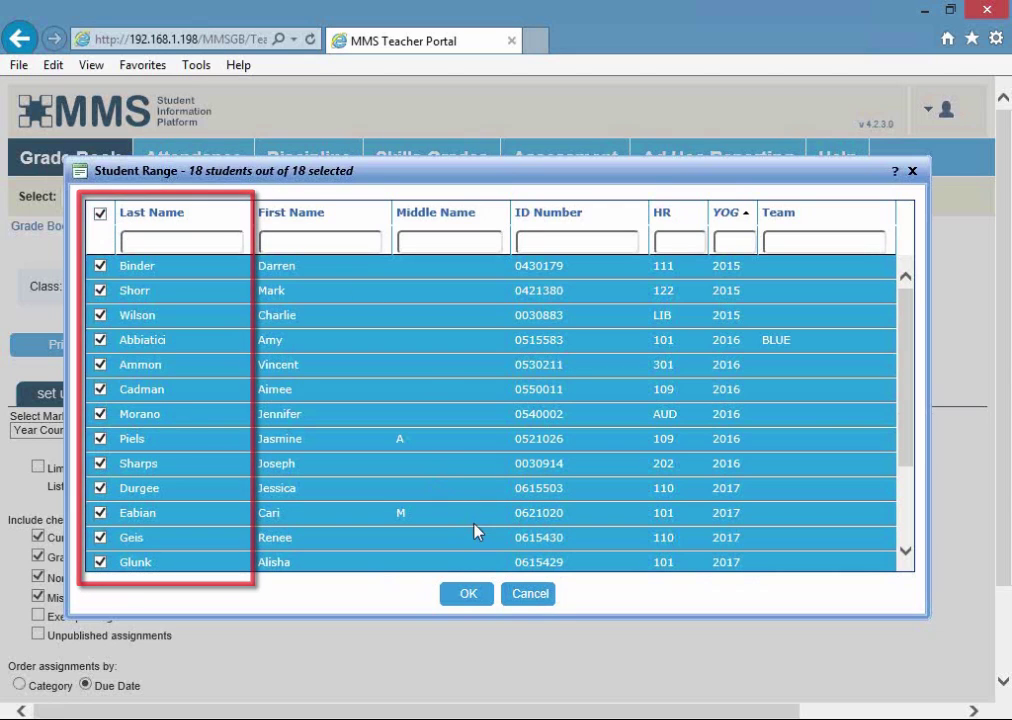
left_click(469, 599)
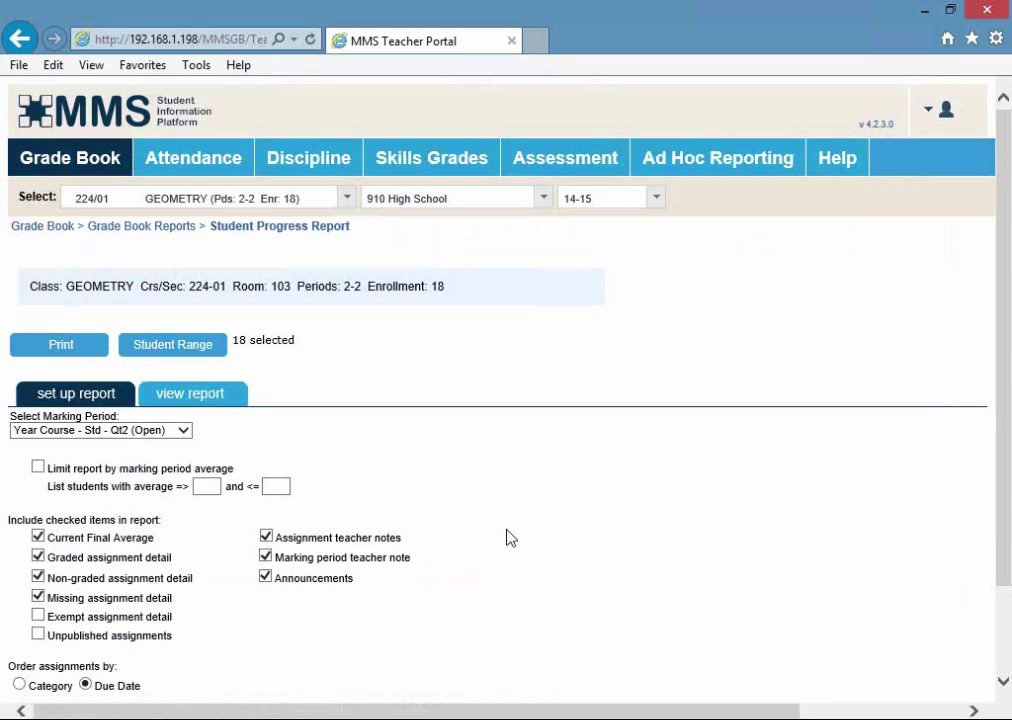
left_click(185, 432)
left_click(186, 436)
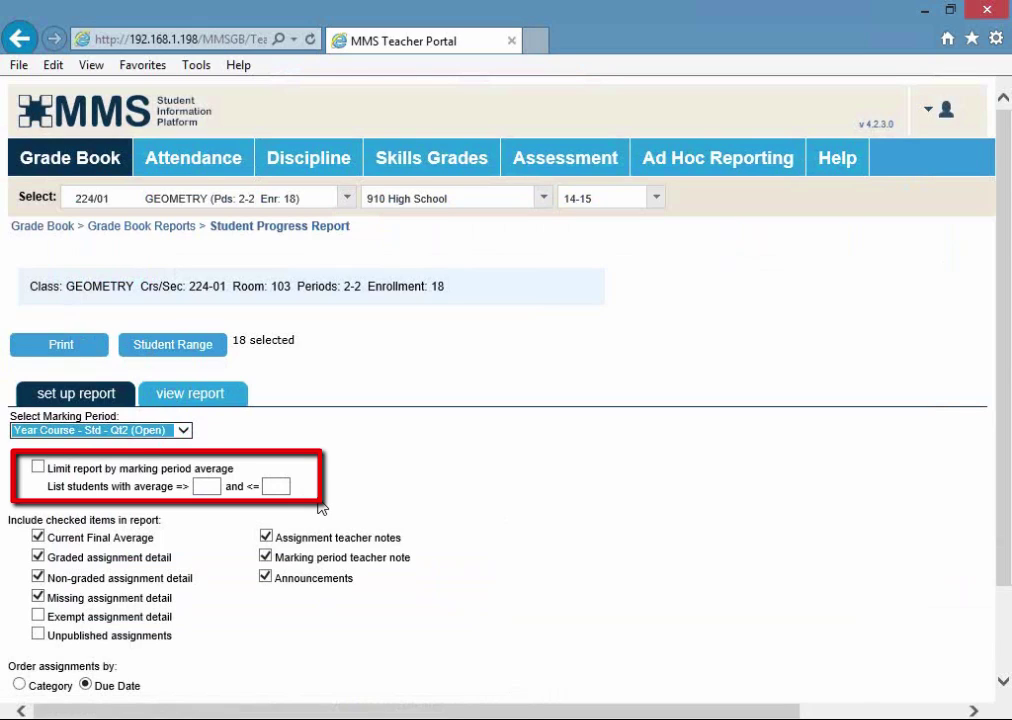
Enter 0 and 59 as the lower and upper marking period average limits for the students listed
key("Tab")
type("0")
key("Tab")
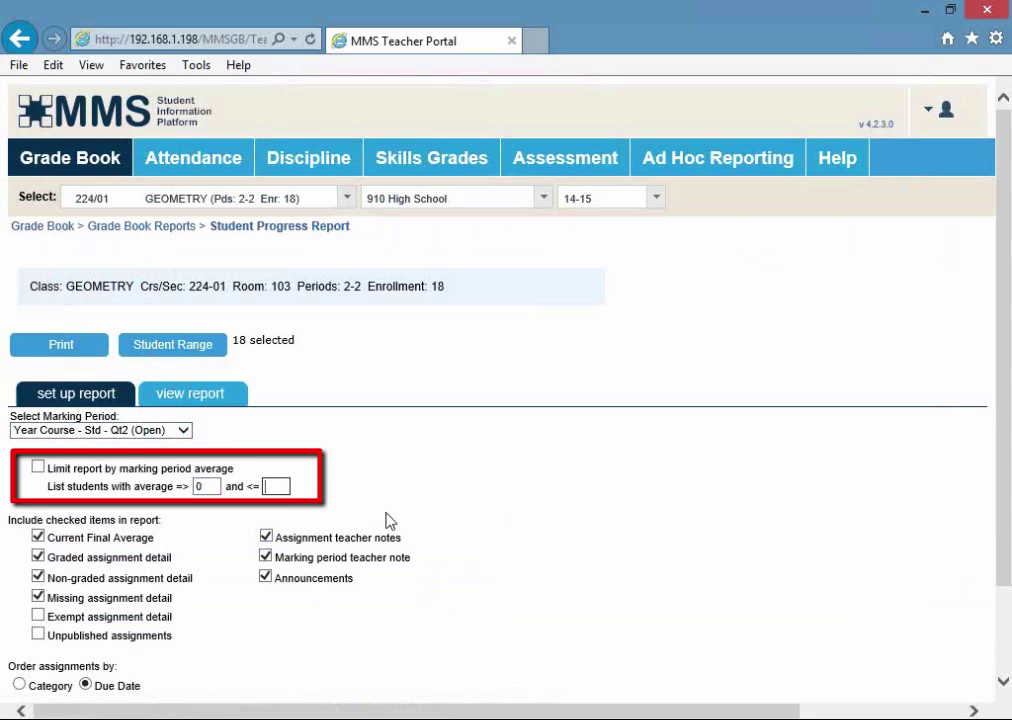
type("59")
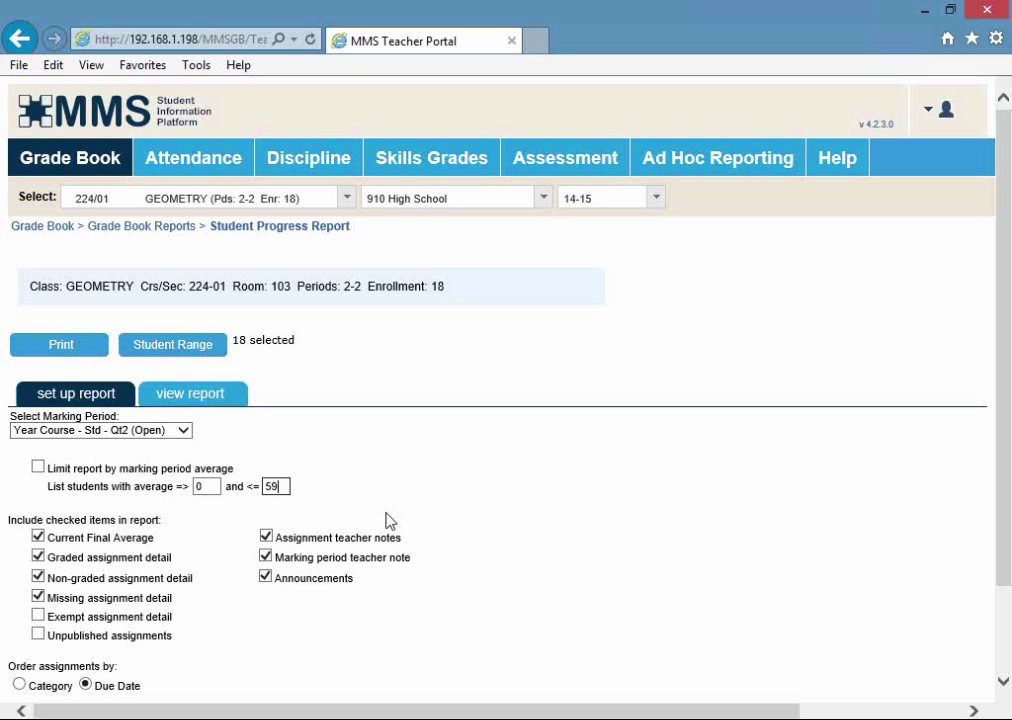
Clear the lower and upper marking period average limits
key("BackSpace")
key("BackSpace")
left_click(211, 489)
key("BackSpace")
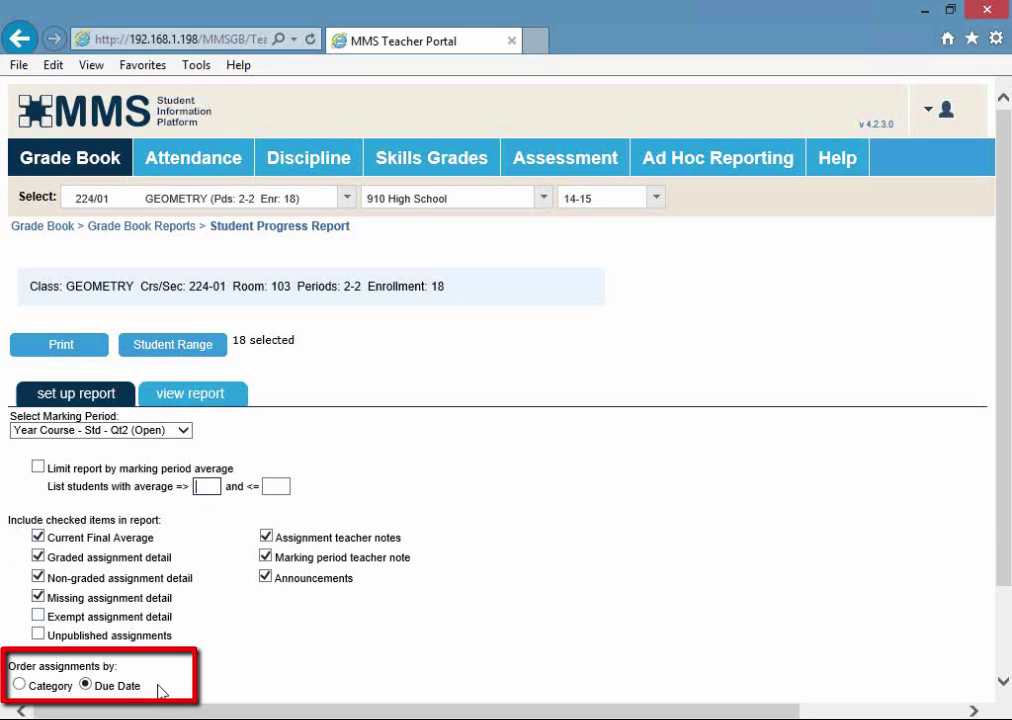
Generate the Student Progress Report, page forward to the third student, and show the available export formats
left_click(66, 347)
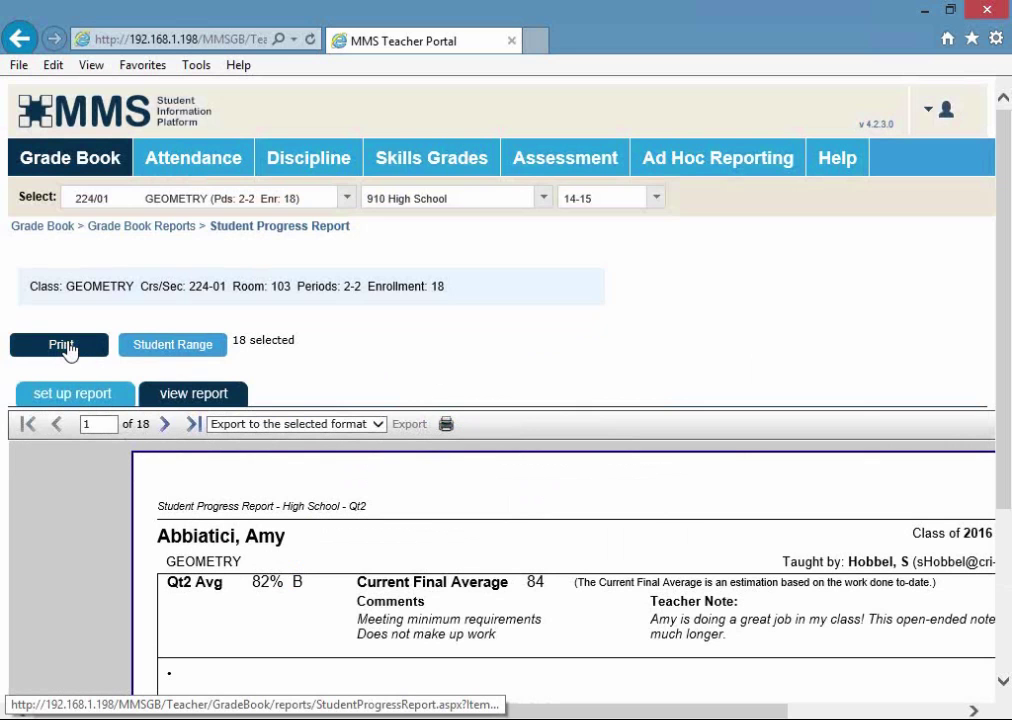
scroll(68, 347, "down", 3)
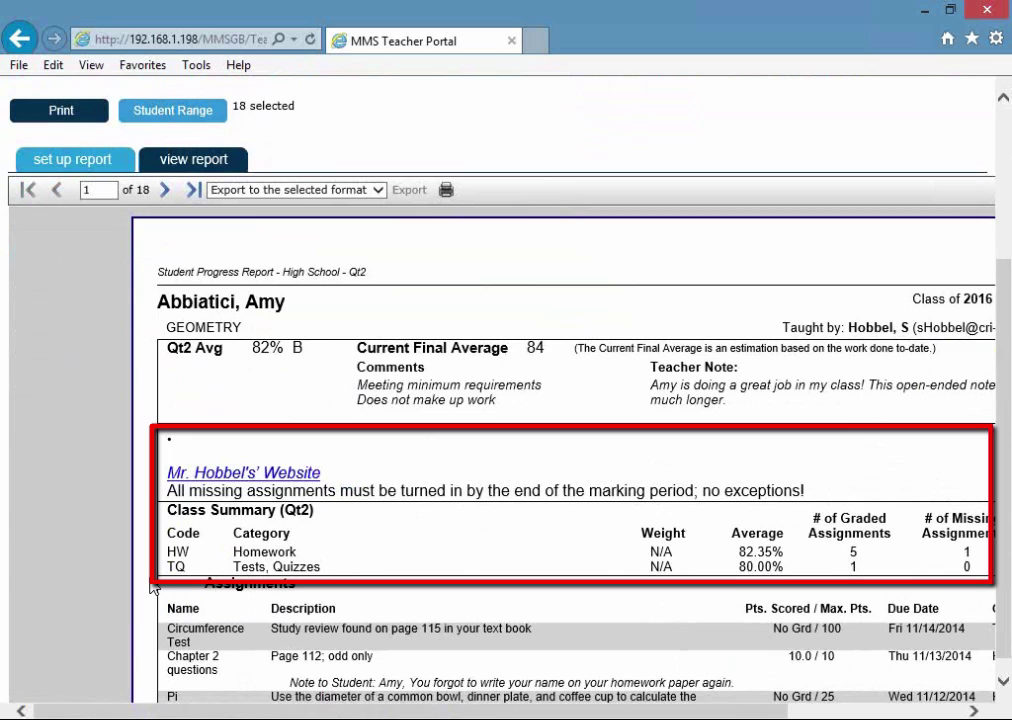
left_click(165, 190)
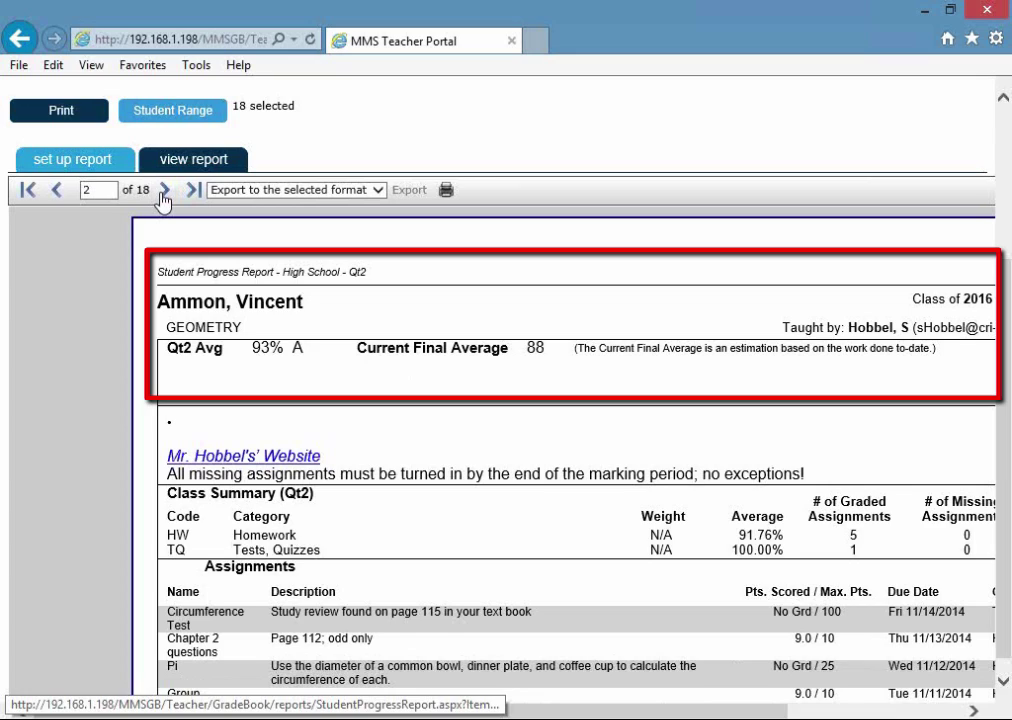
left_click(164, 193)
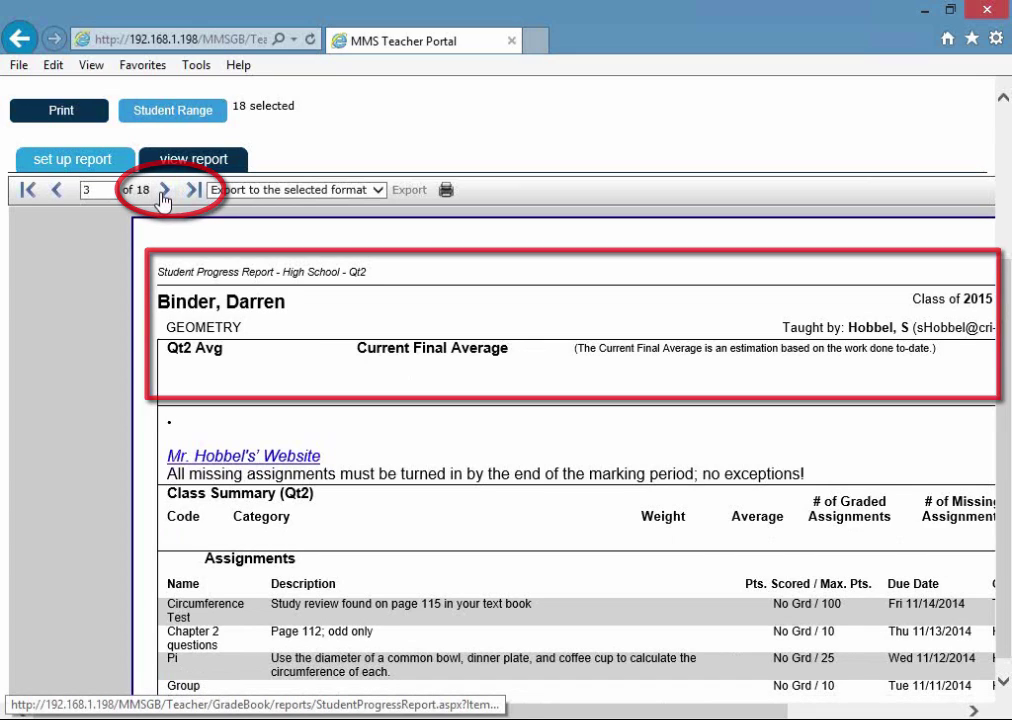
left_click(380, 191)
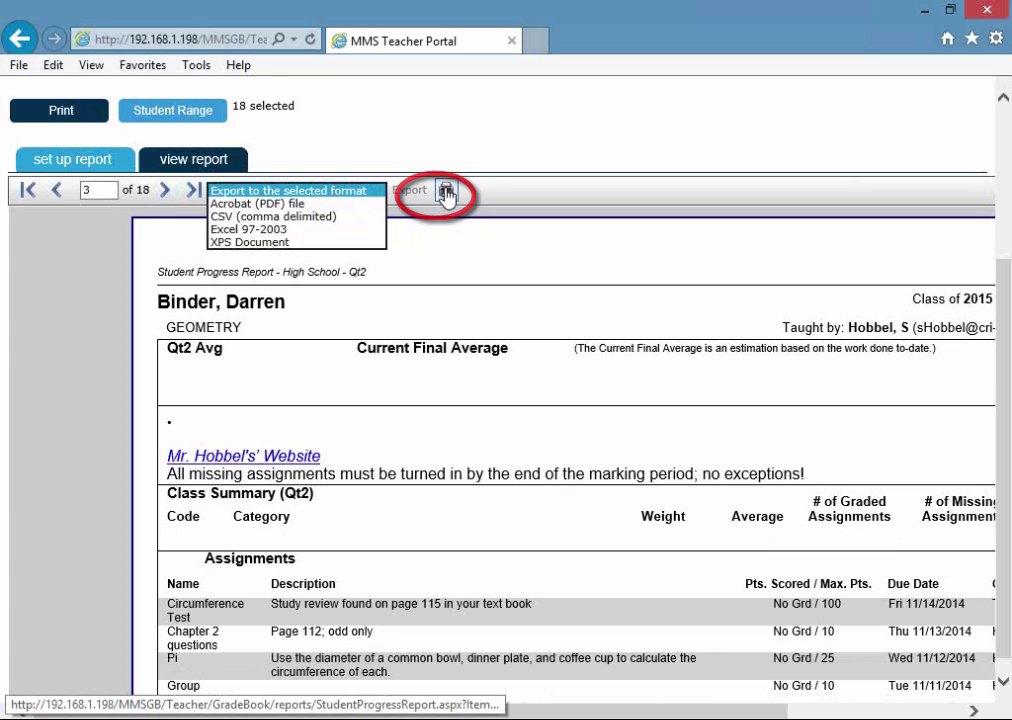
Return to the progress report setup and open the Roster Grid Report from the grade book reports
left_click(88, 166)
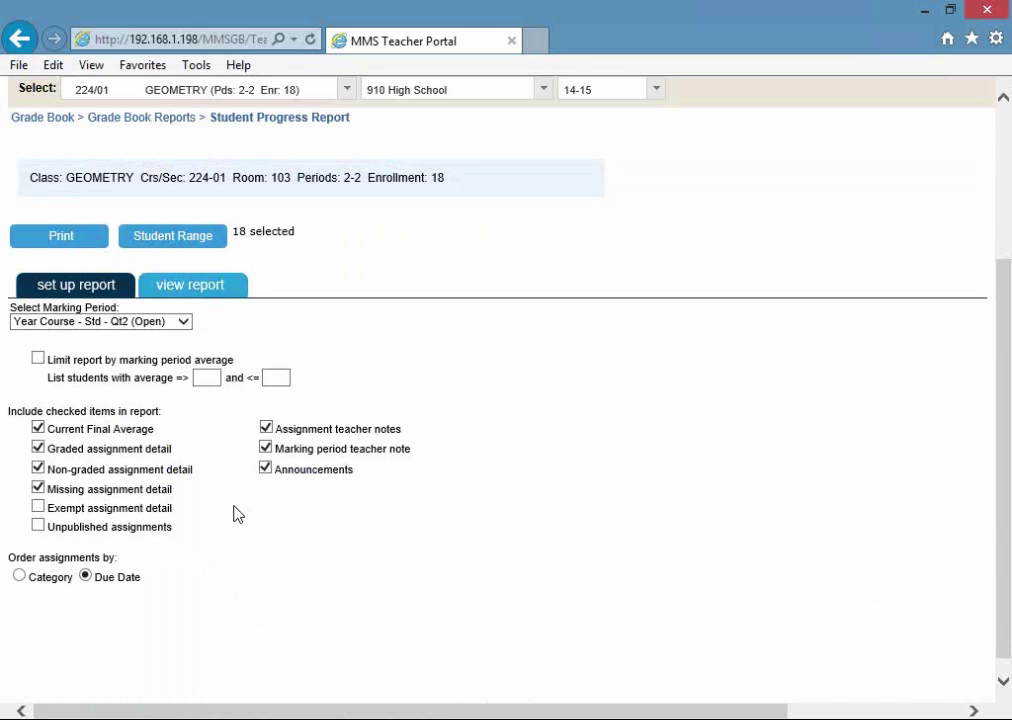
left_click(1003, 100)
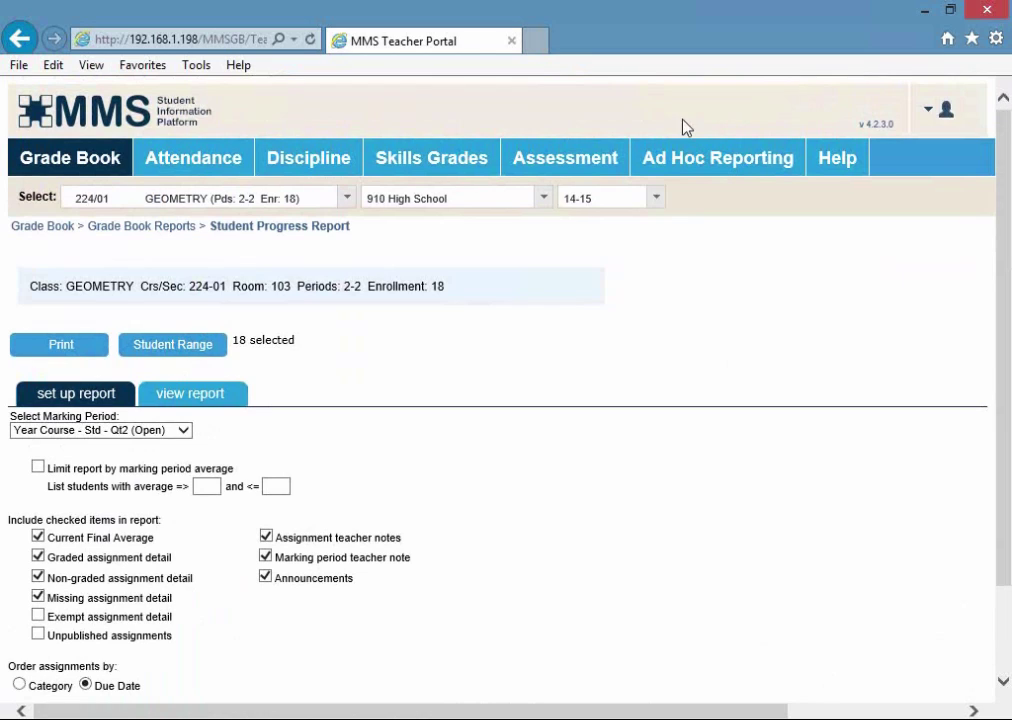
left_click(80, 167)
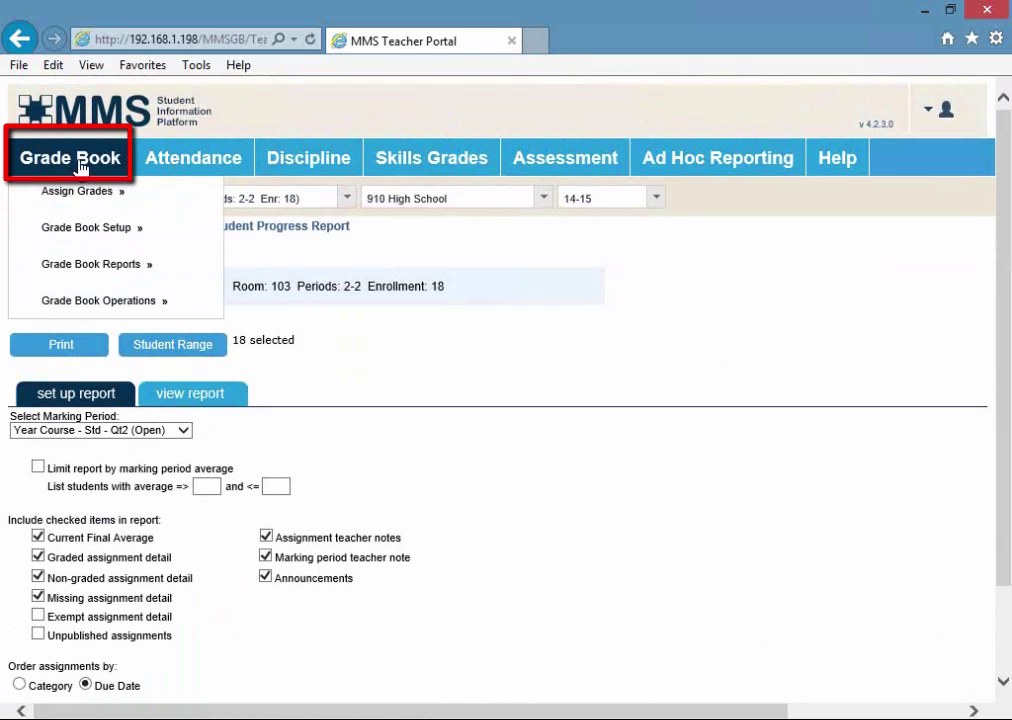
mouse_move(82, 393)
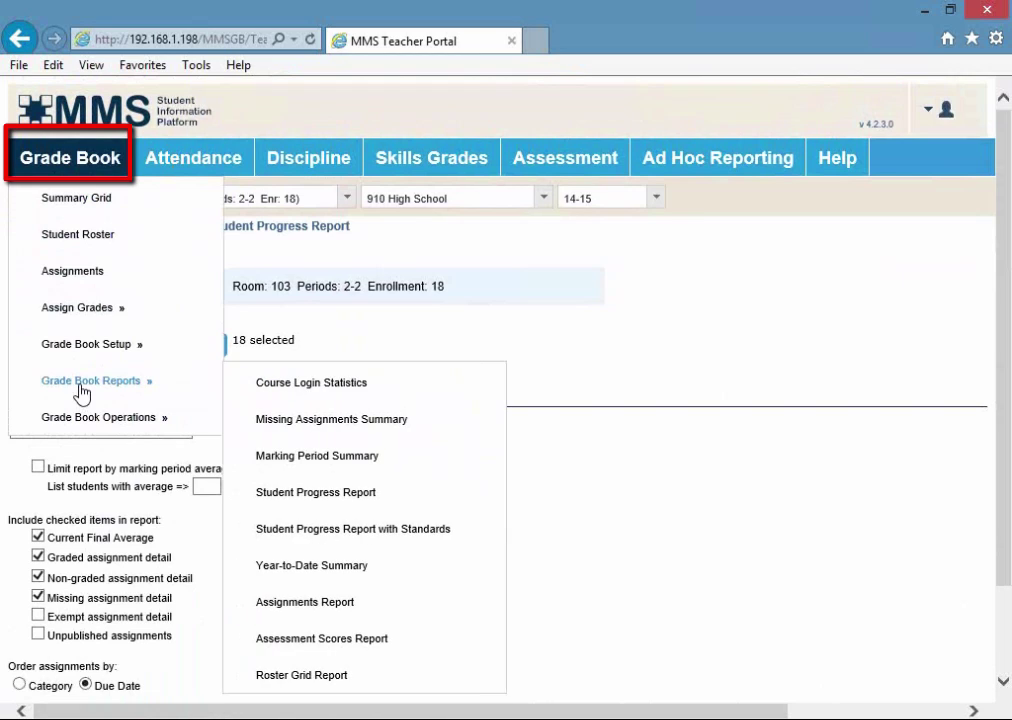
left_click(306, 677)
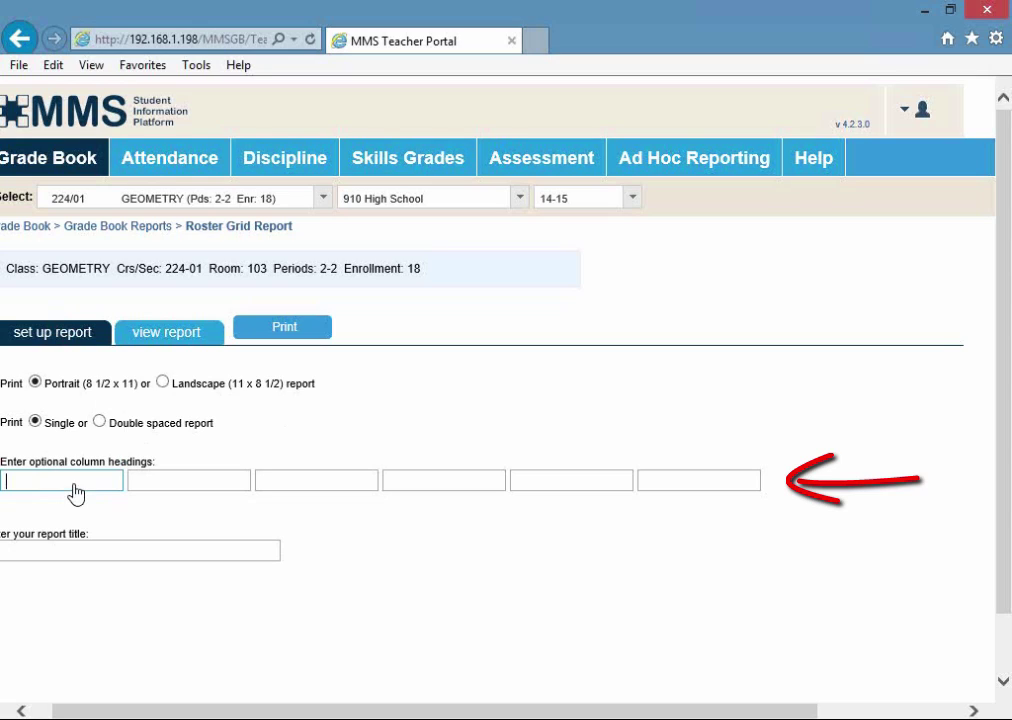
Enter Week 1, Week 2 and Week 3 as the first three column headings of the roster grid
type("Week 1")
key("Tab")
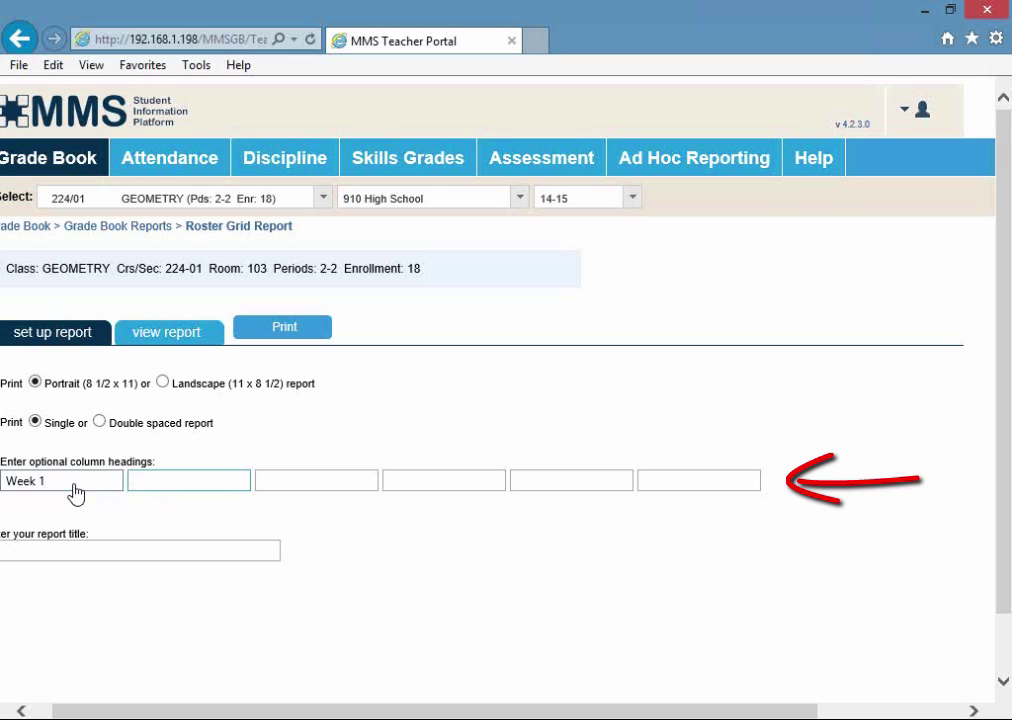
type("Week 2")
key("Tab")
type("Week 3")
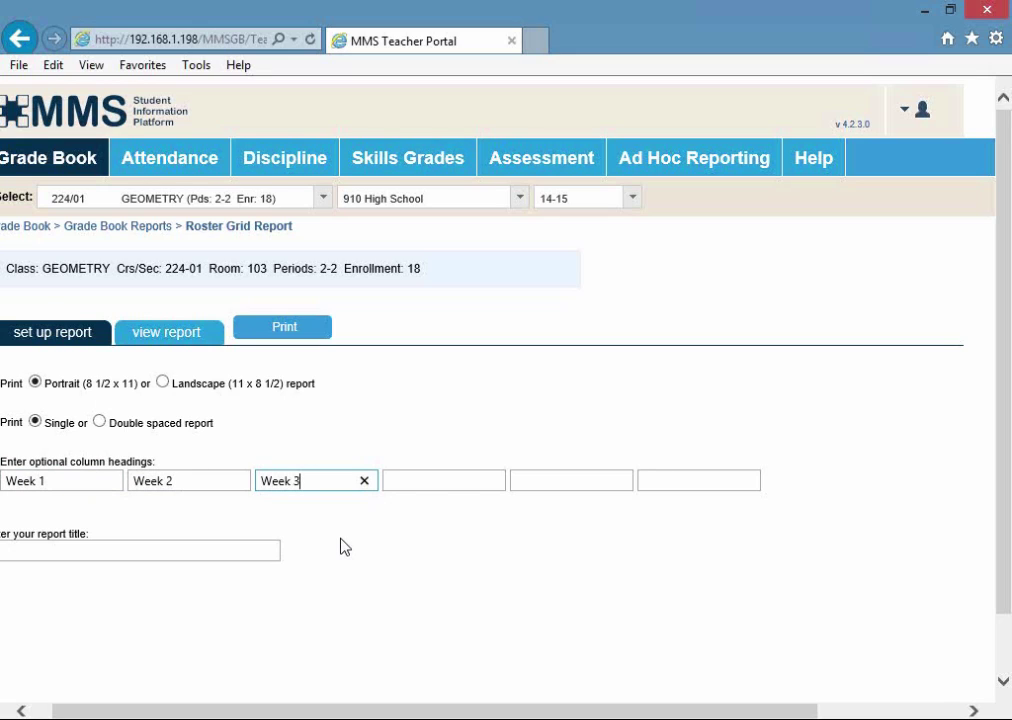
Generate the Roster Grid Report in portrait, single-spaced layout and view its full student list
left_click(285, 333)
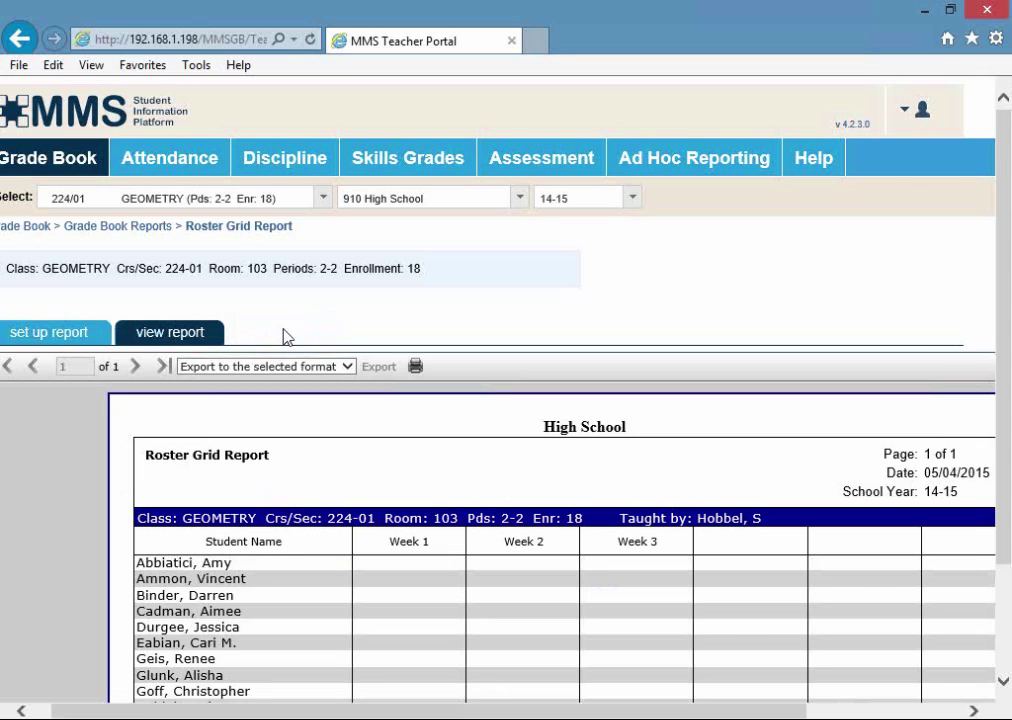
scroll(284, 336, "down", 3)
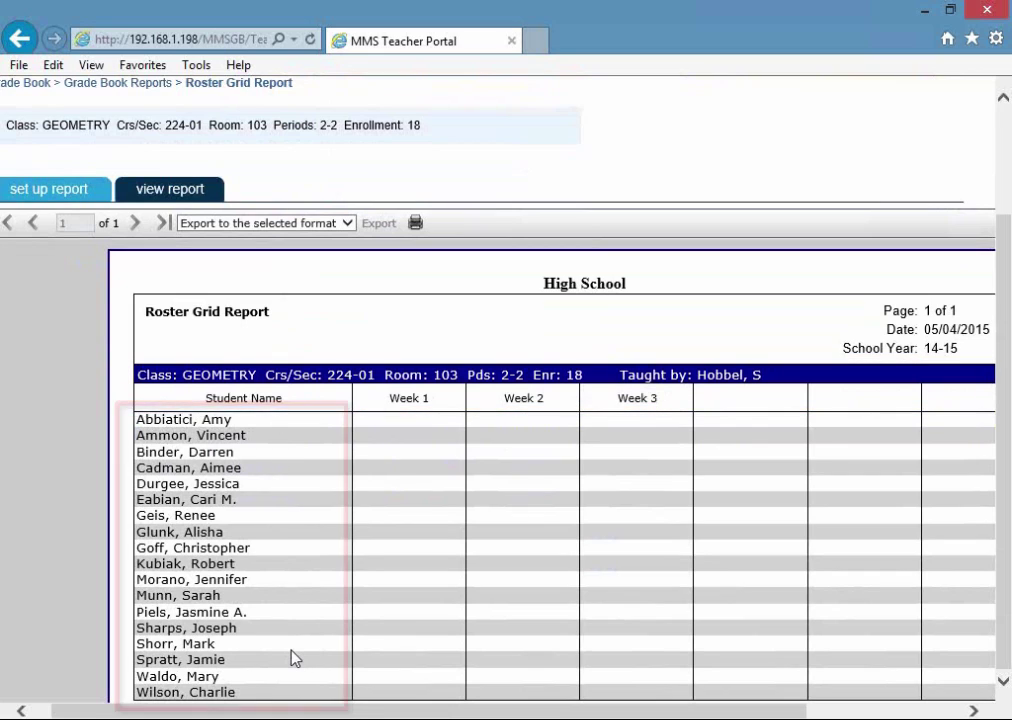
Return to the roster grid setup, choose Landscape (11 x 8 1/2) and double spacing, and regenerate the report
left_click(45, 196)
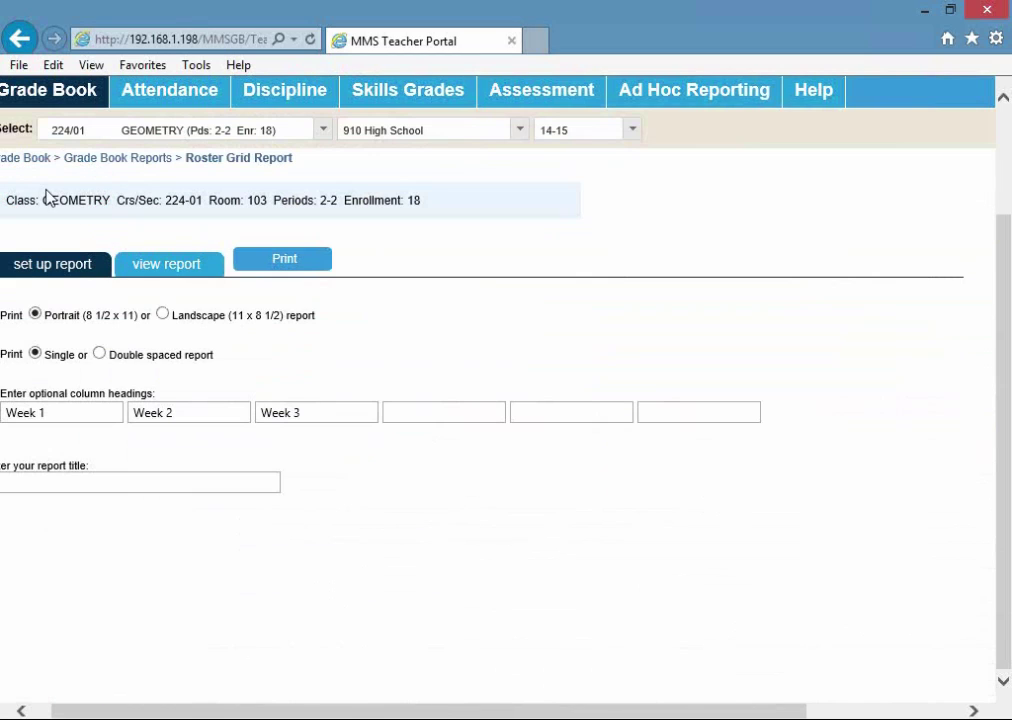
left_click(175, 314)
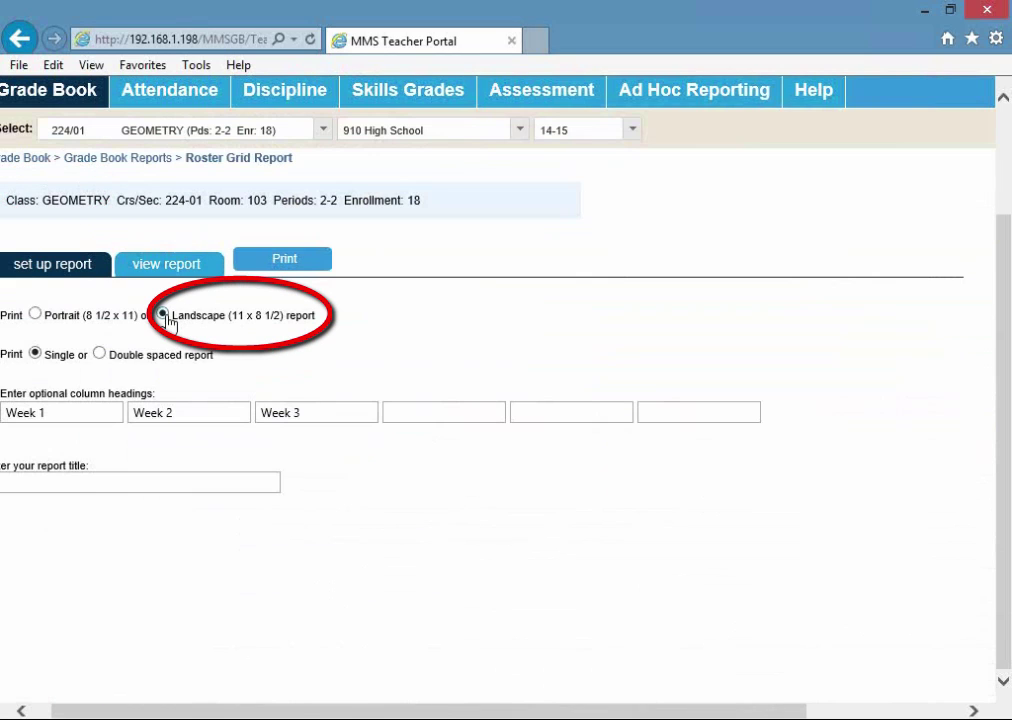
left_click(99, 355)
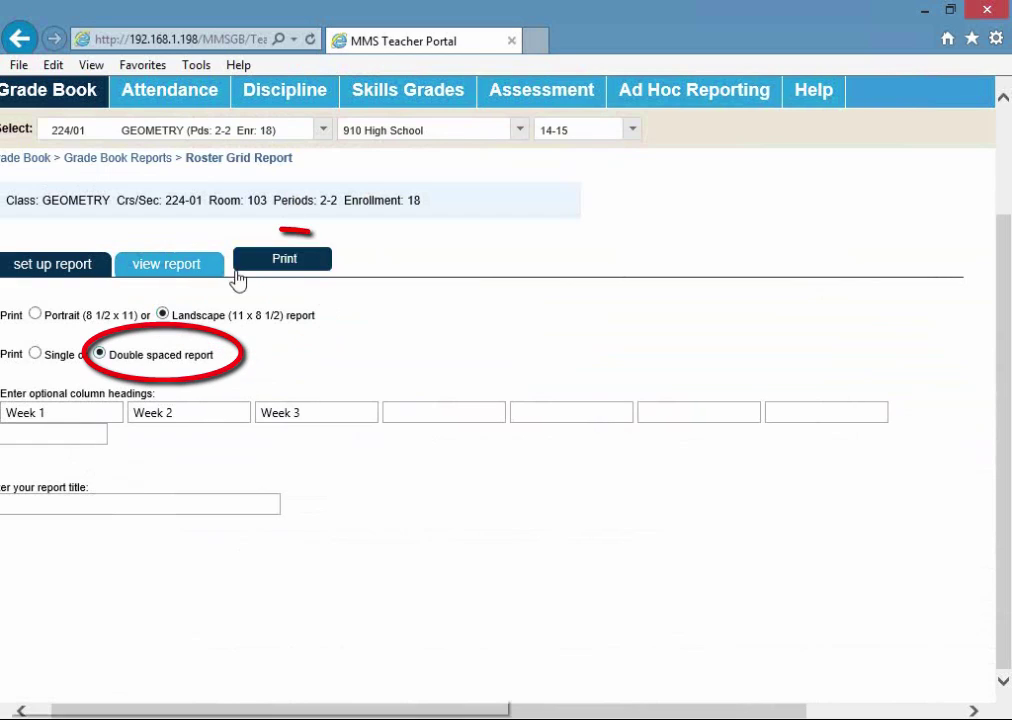
left_click(285, 266)
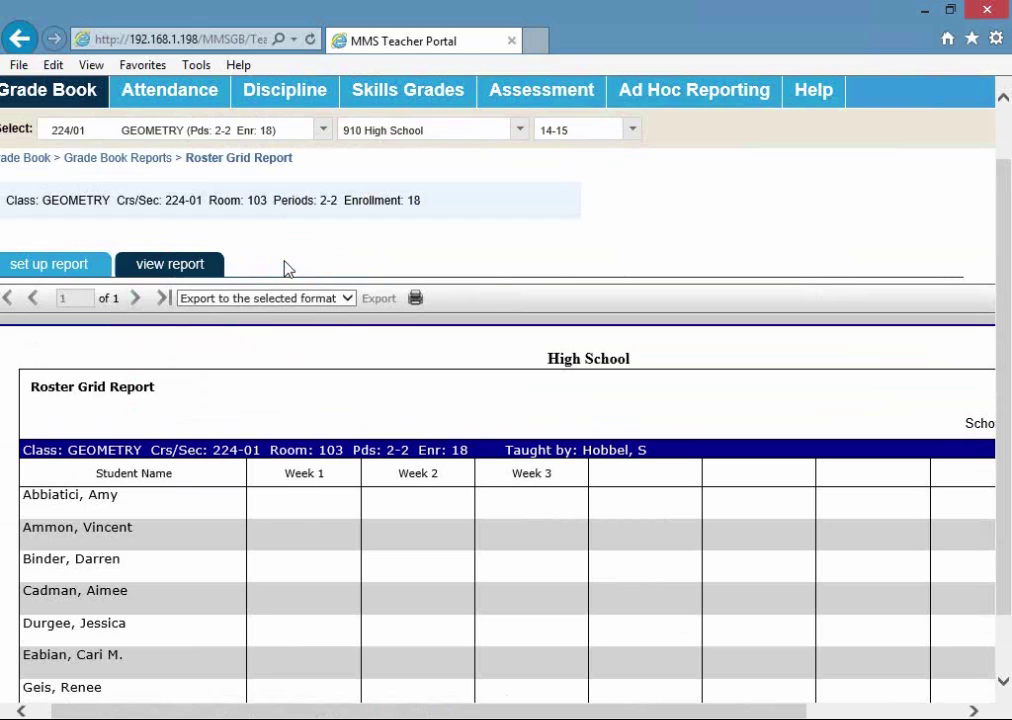
Return to the roster grid setup and start entering a report title
left_click(56, 267)
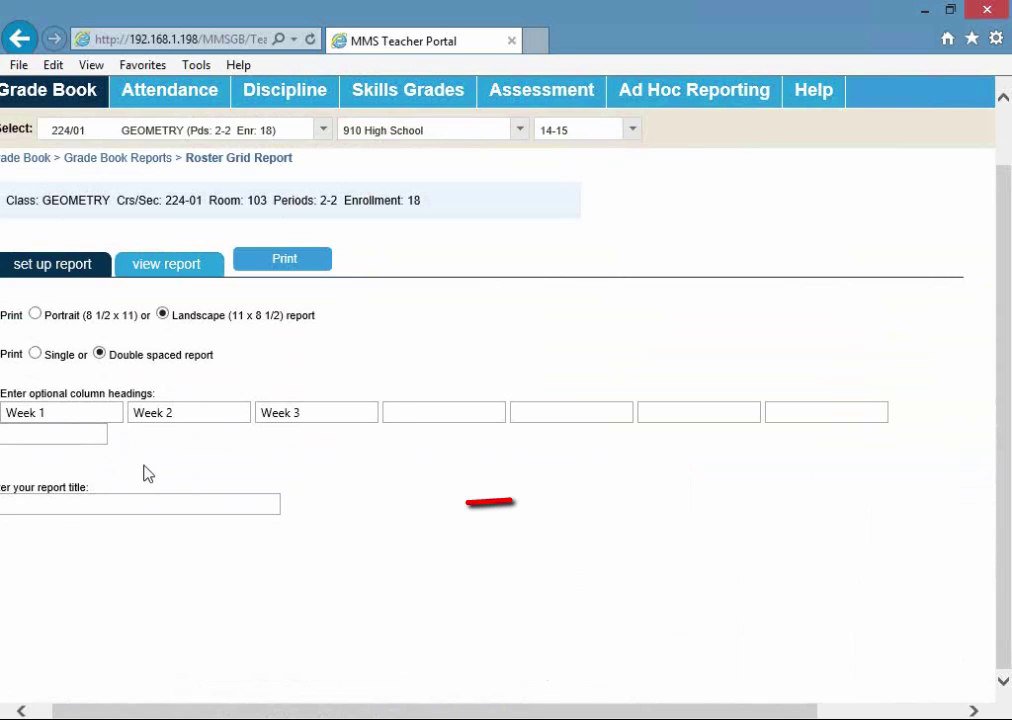
left_click(47, 512)
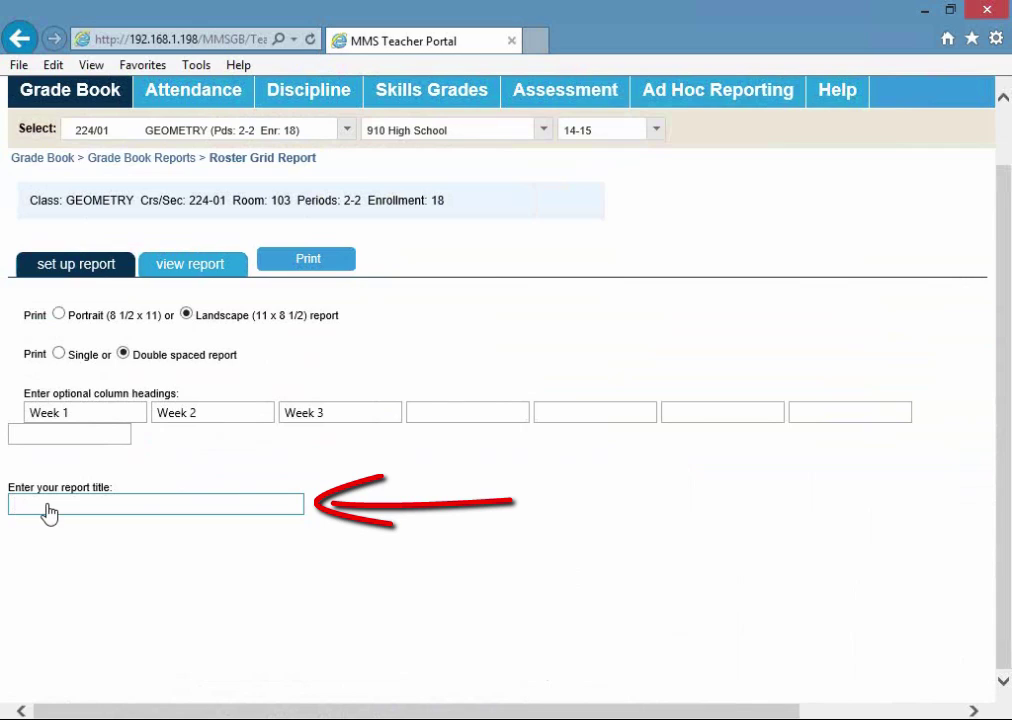